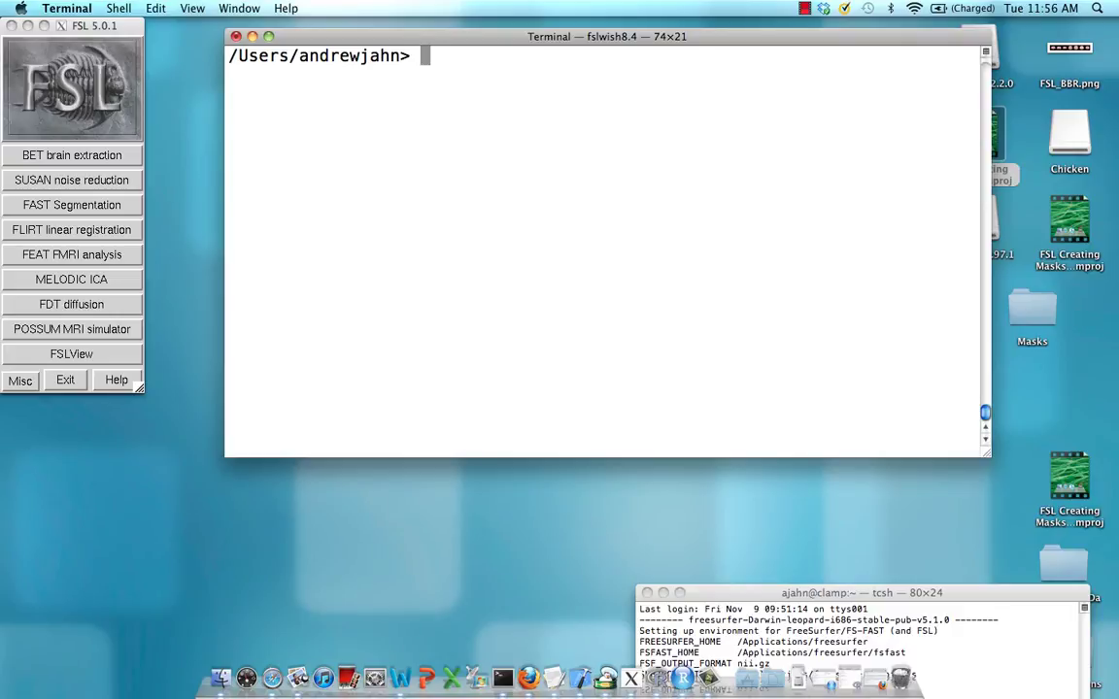
# Launch Featquery_gui from the terminal as a background process with '&'
pyautogui.write('Featqu')
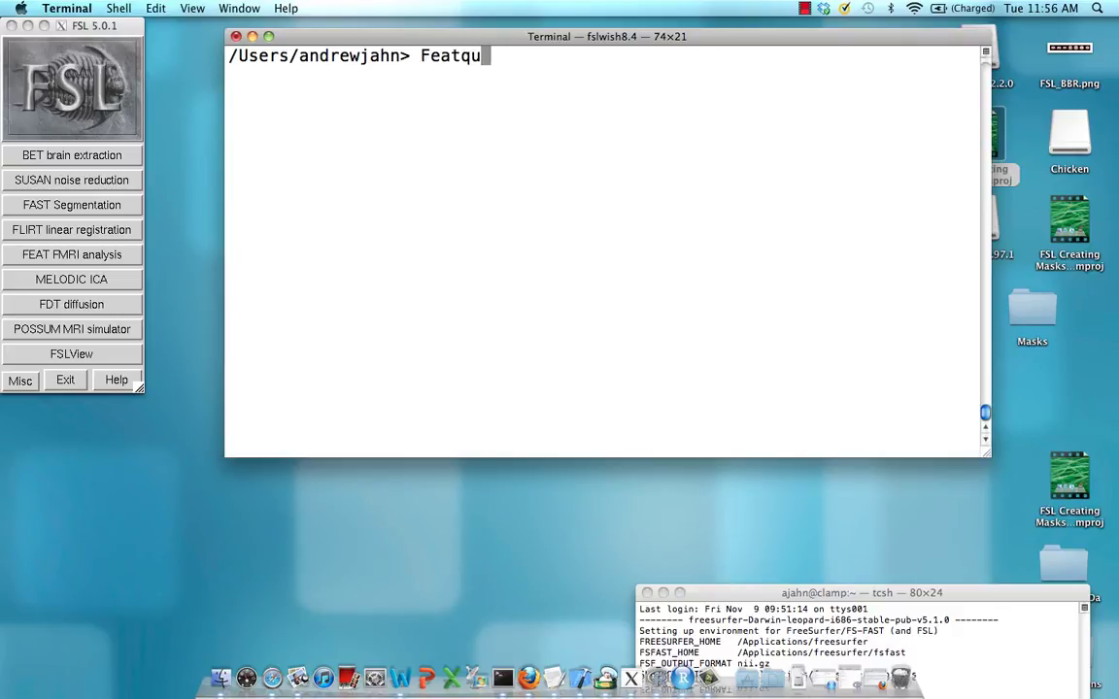
pyautogui.press('Tab')
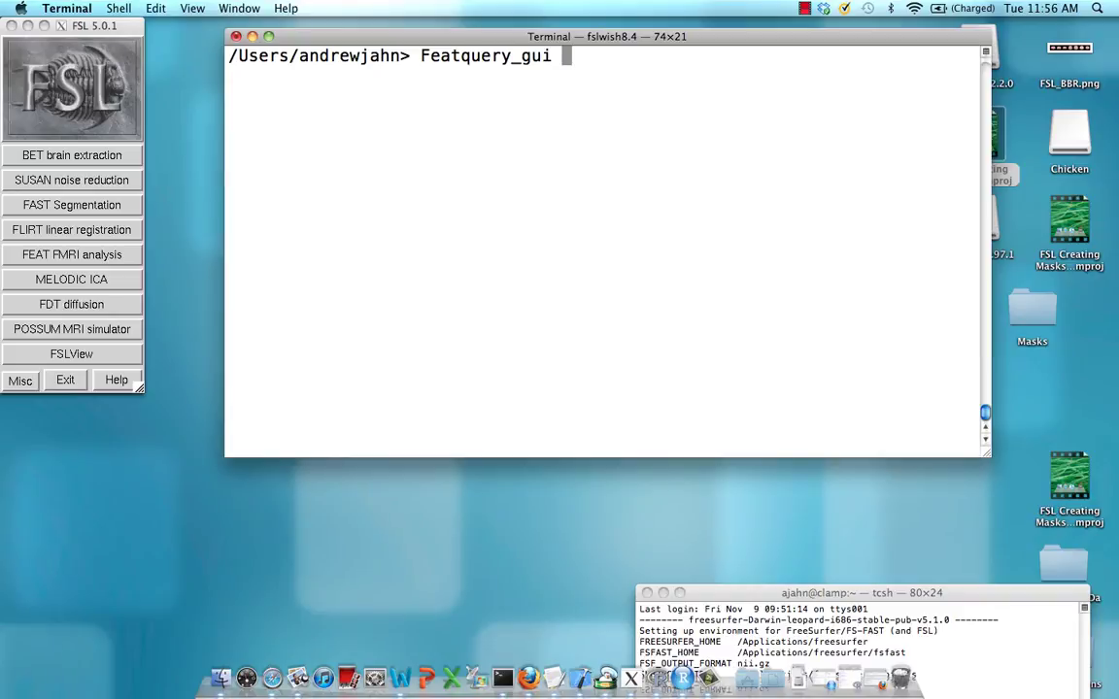
pyautogui.write('&')
pyautogui.press('Return')
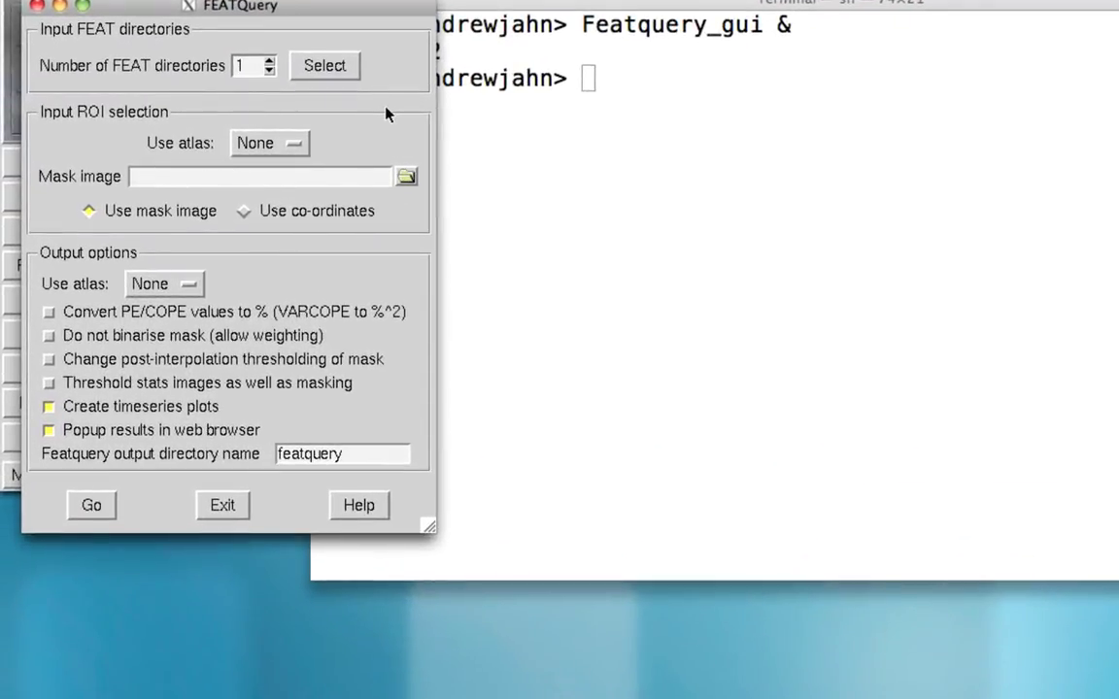
# Set two FEAT directories and choose cope1.feat in output_subj_01.gfeat as the first
pyautogui.click(269, 61)
pyautogui.click(330, 67)
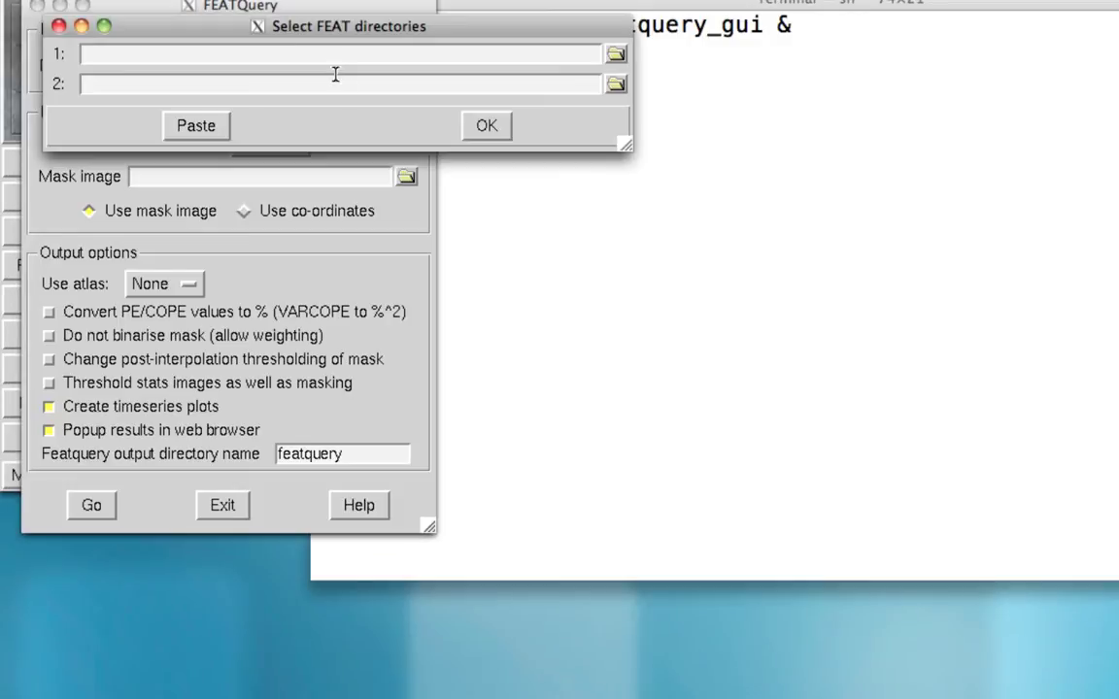
pyautogui.click(616, 54)
pyautogui.doubleClick(84, 142)
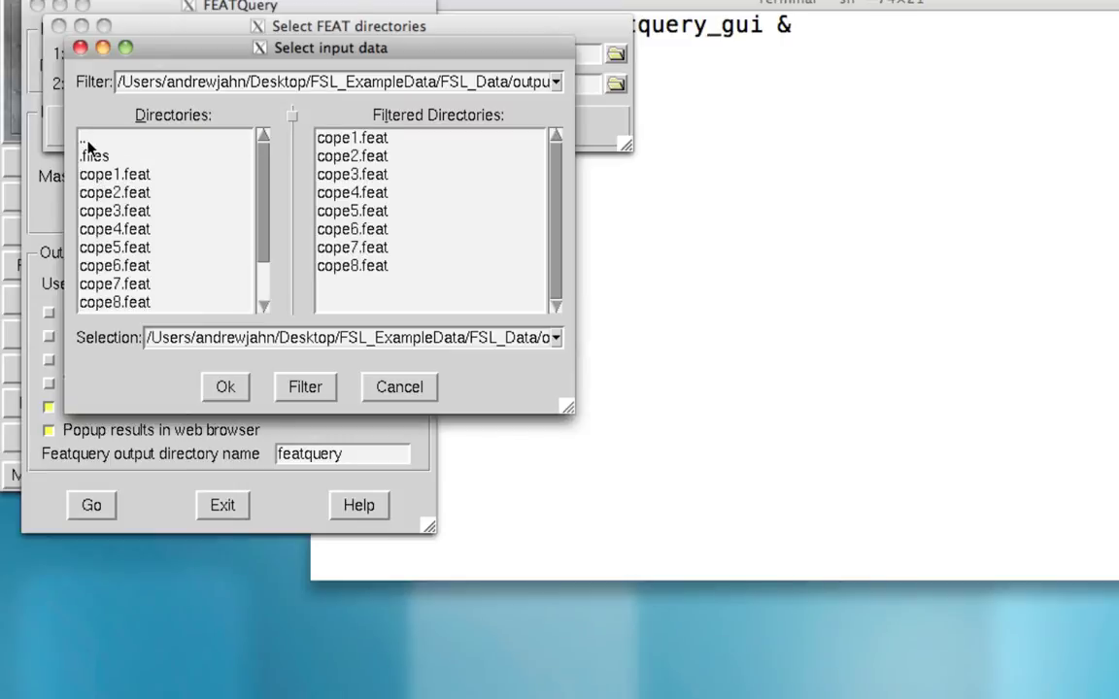
pyautogui.doubleClick(116, 211)
pyautogui.click(367, 141)
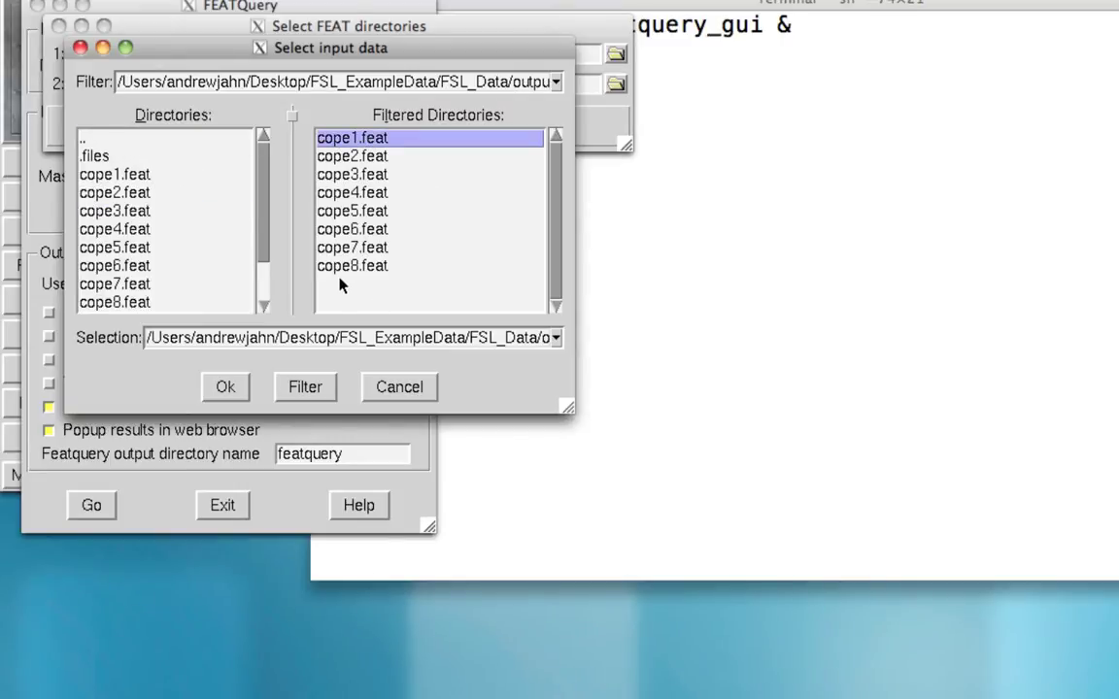
pyautogui.click(231, 394)
# Choose cope2.feat in output_subj_01.gfeat as the second directory and accept both
pyautogui.click(616, 84)
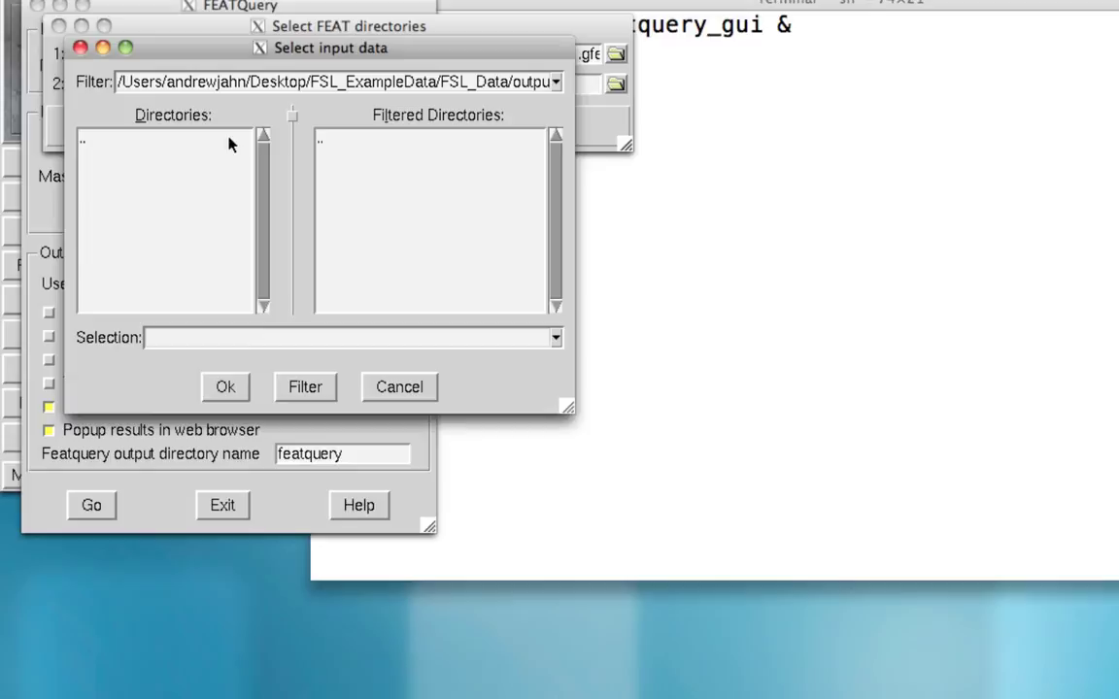
pyautogui.doubleClick(157, 143)
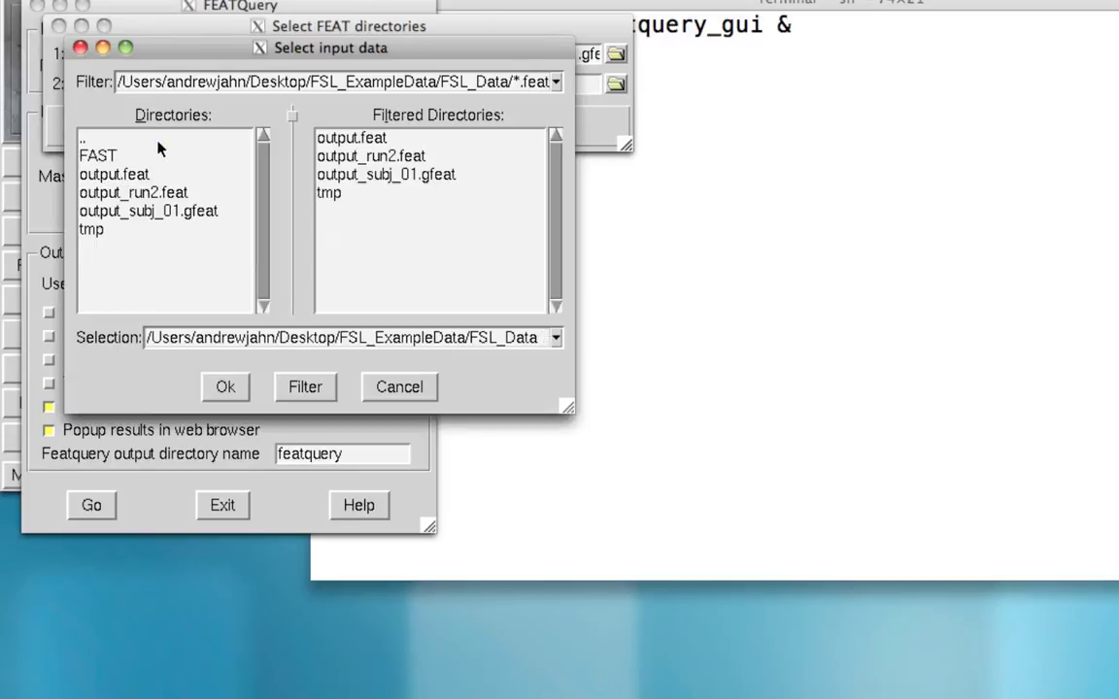
pyautogui.doubleClick(151, 208)
pyautogui.click(321, 156)
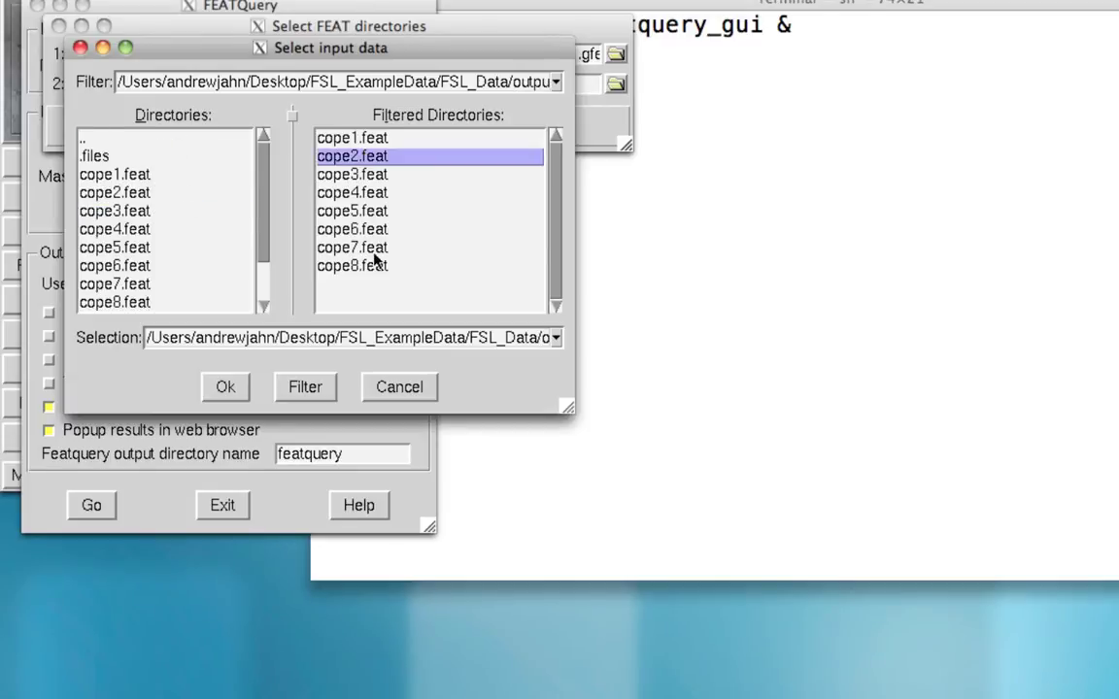
pyautogui.click(225, 388)
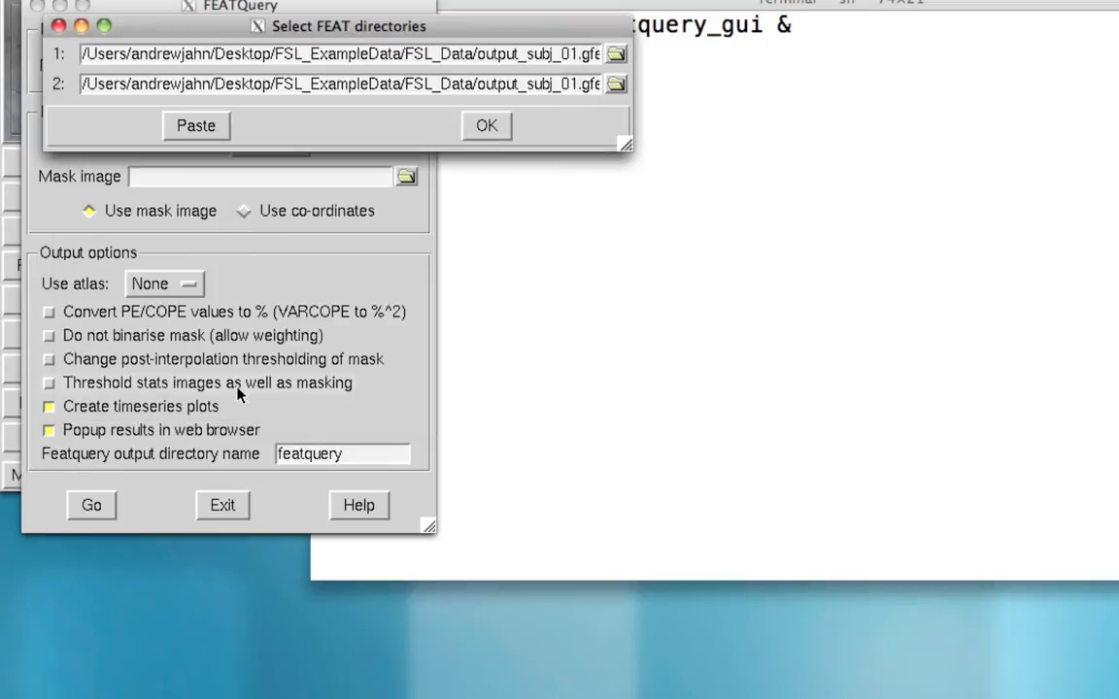
pyautogui.click(486, 128)
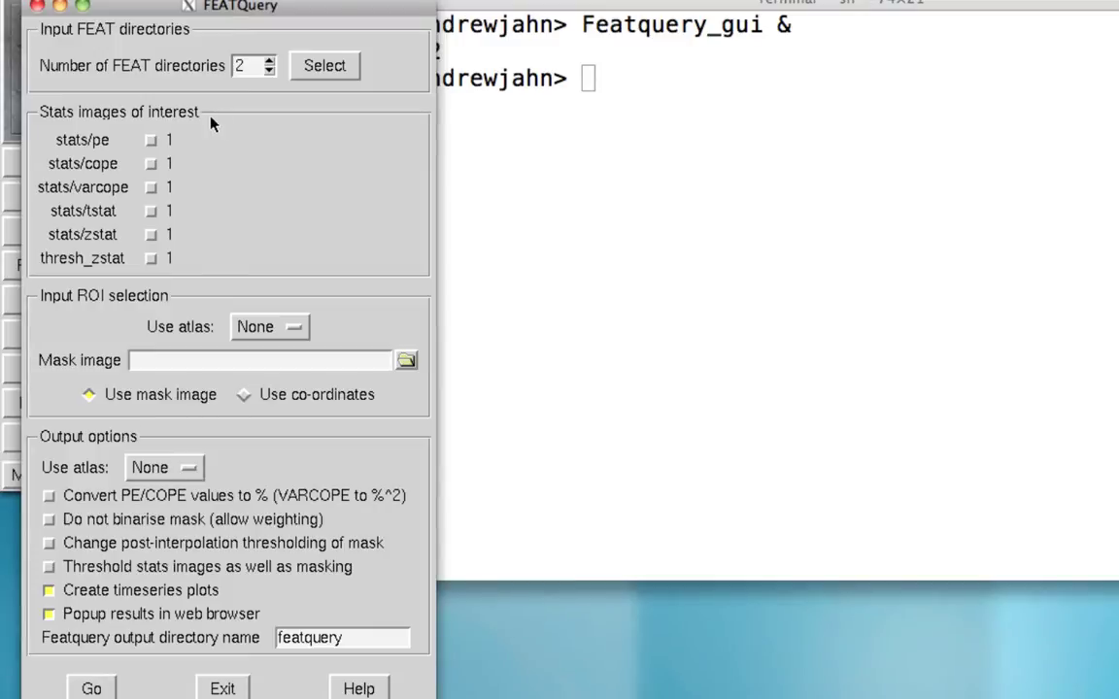
# Tick stats/pe and look through the Harvard-Oxford Cortical Structural Atlas labels, then reopen the atlas list
pyautogui.click(150, 139)
pyautogui.click(293, 330)
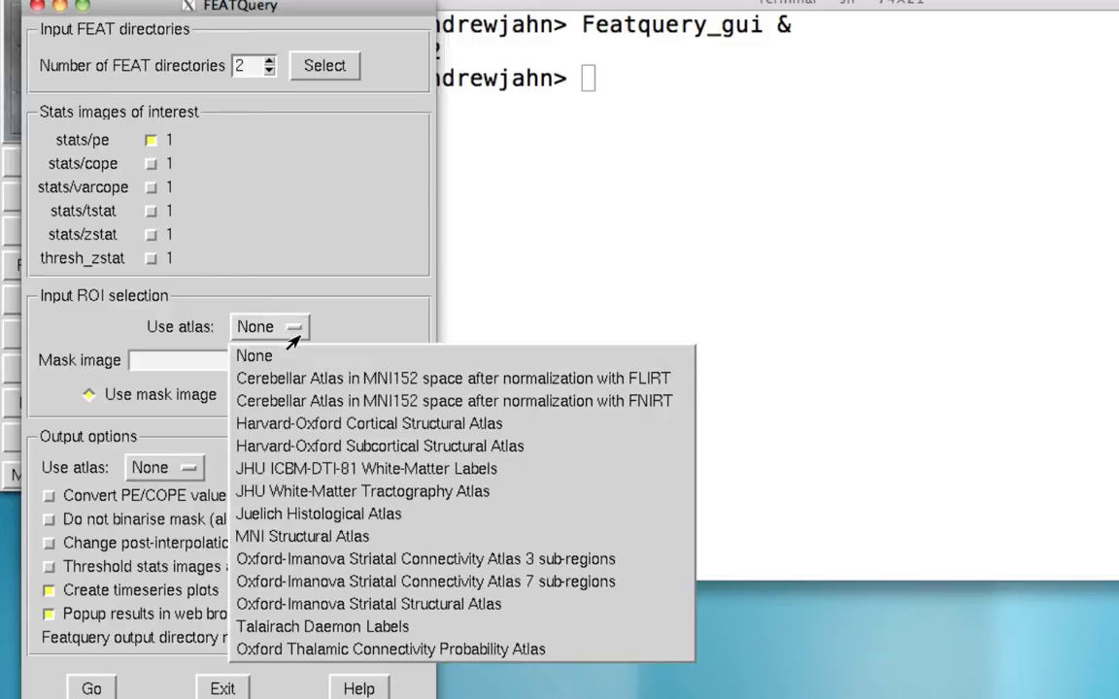
pyautogui.click(340, 425)
pyautogui.click(308, 359)
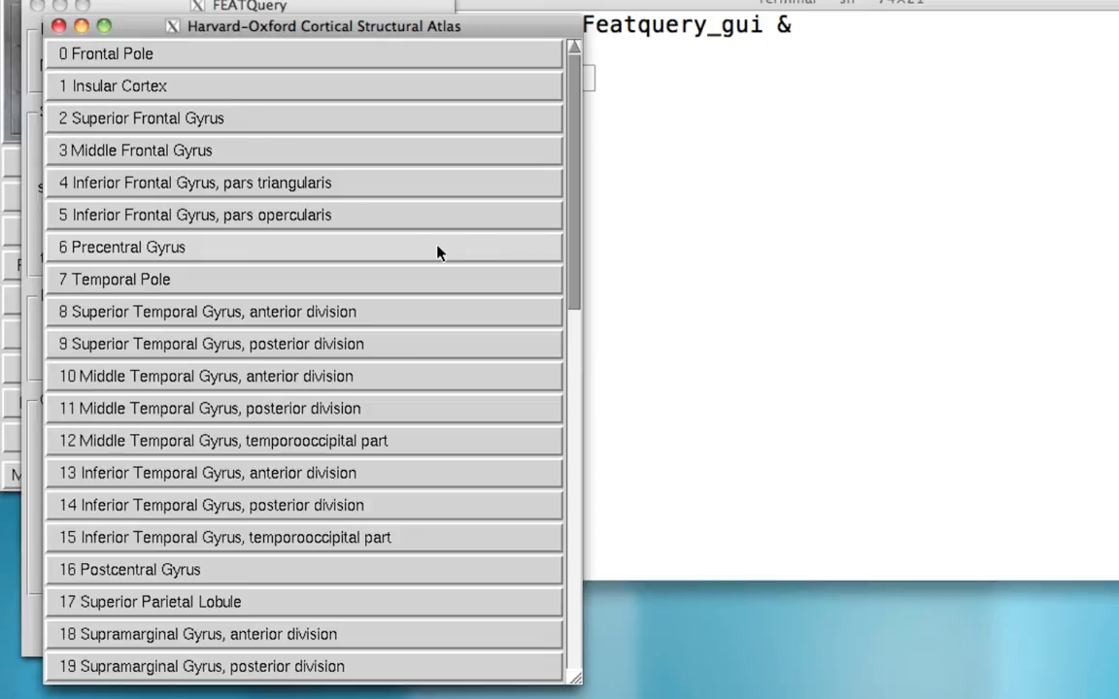
pyautogui.click(58, 26)
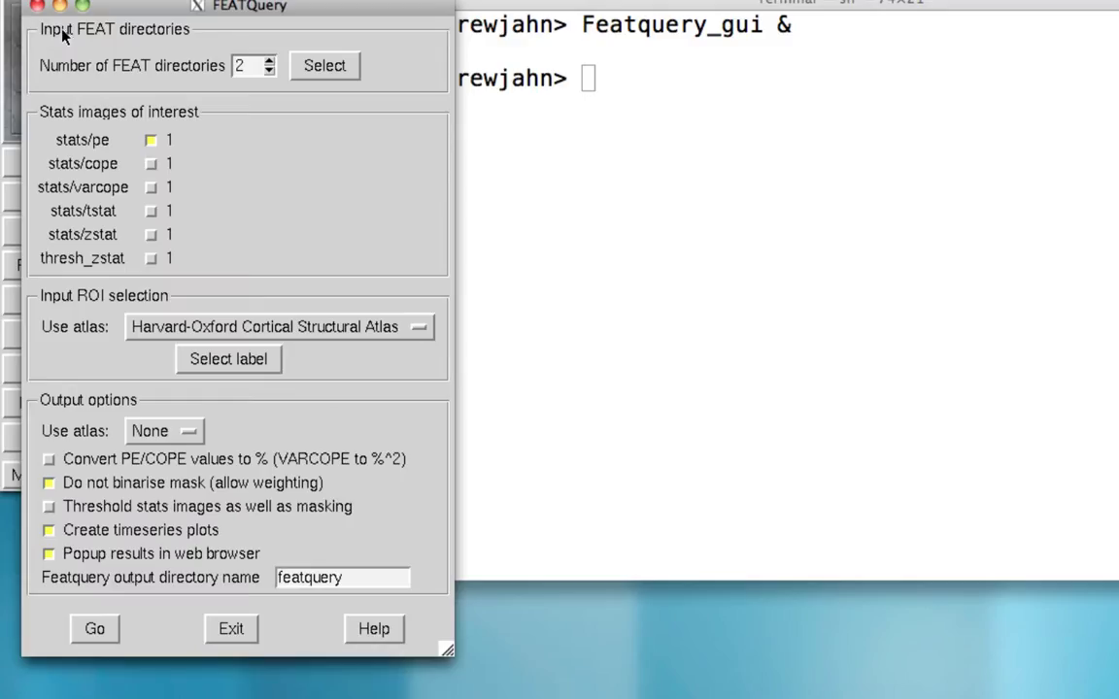
pyautogui.click(228, 335)
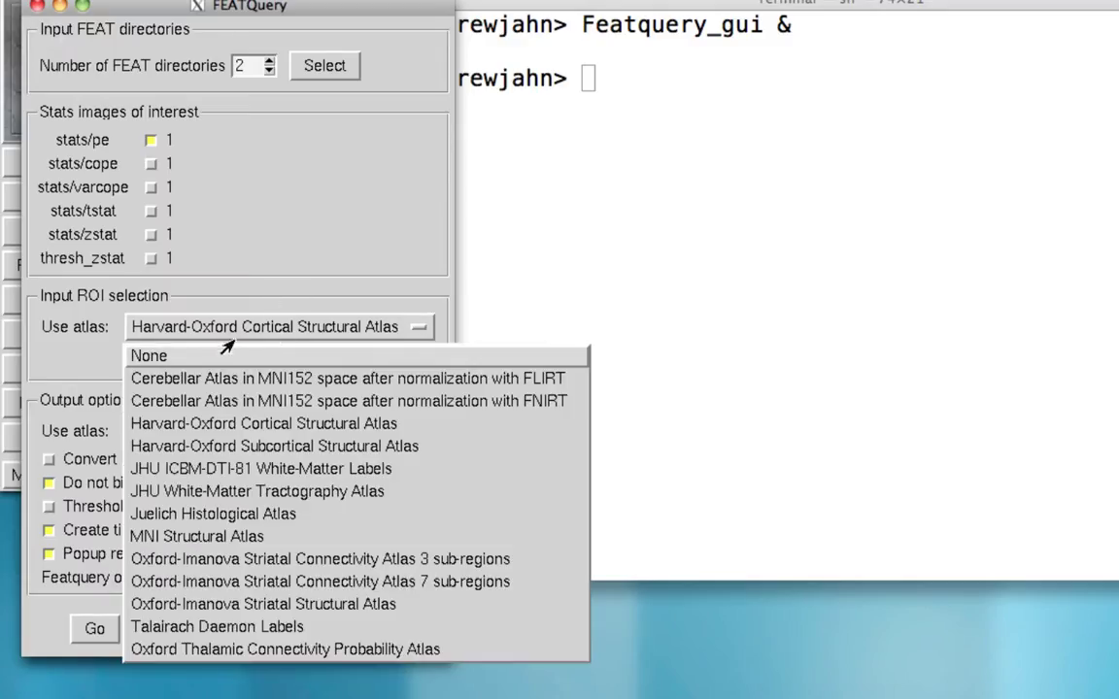
# Set atlas to None, mask to RightM1_ROI.nii.gz, convert PE/COPE to %, and keep it binarised
pyautogui.click(155, 359)
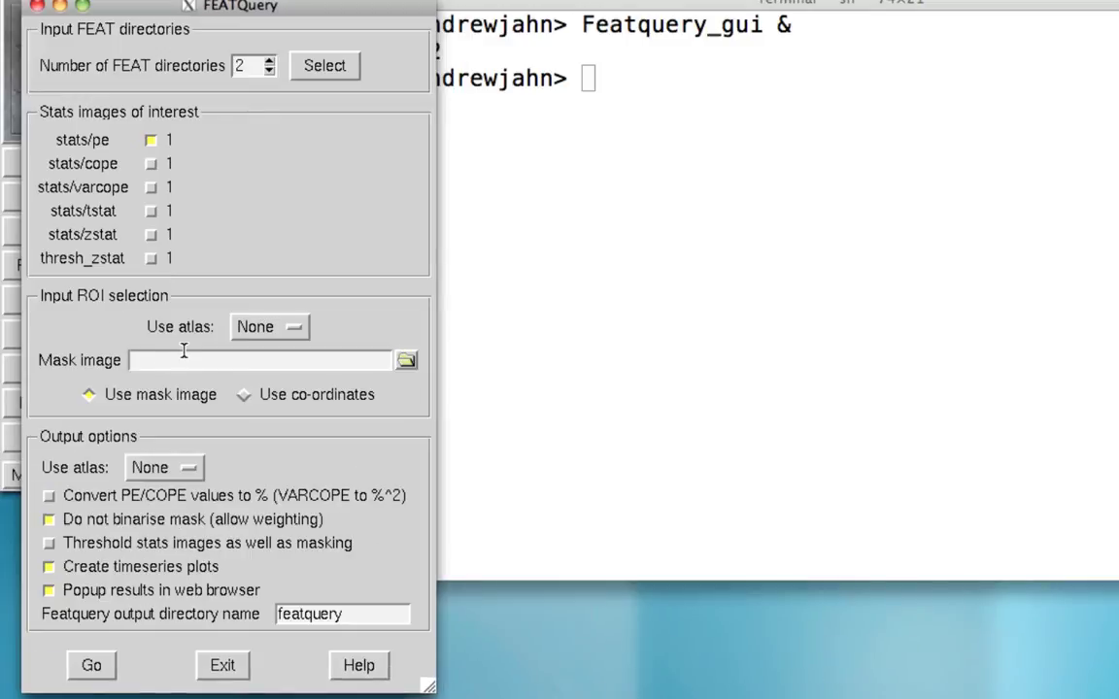
pyautogui.click(407, 363)
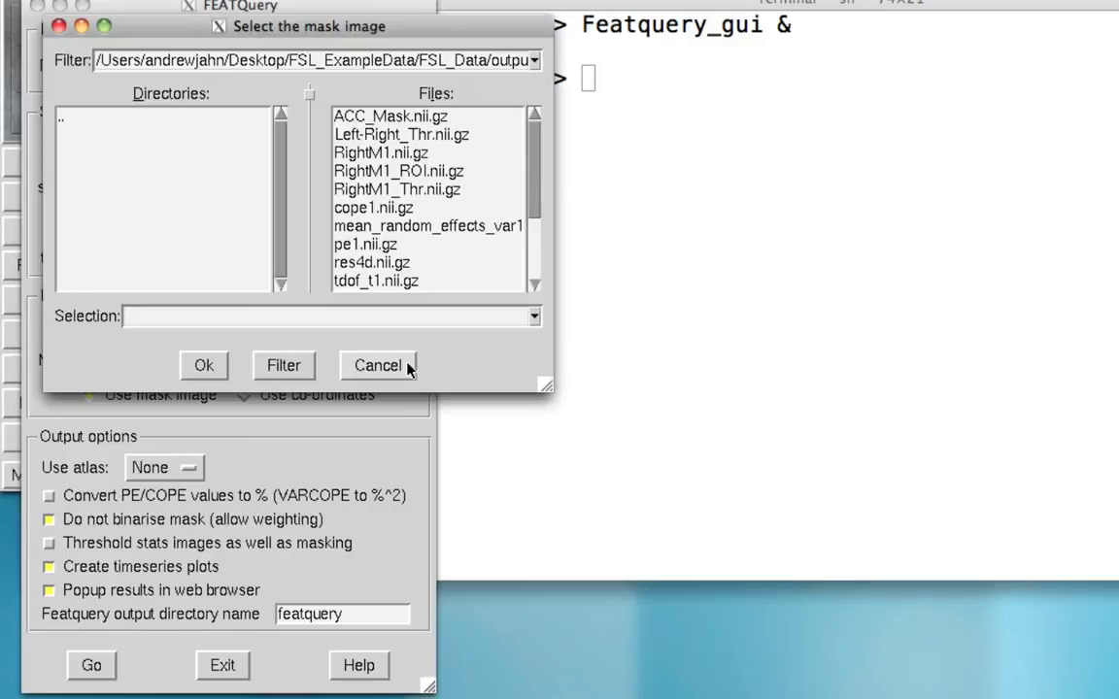
pyautogui.click(411, 175)
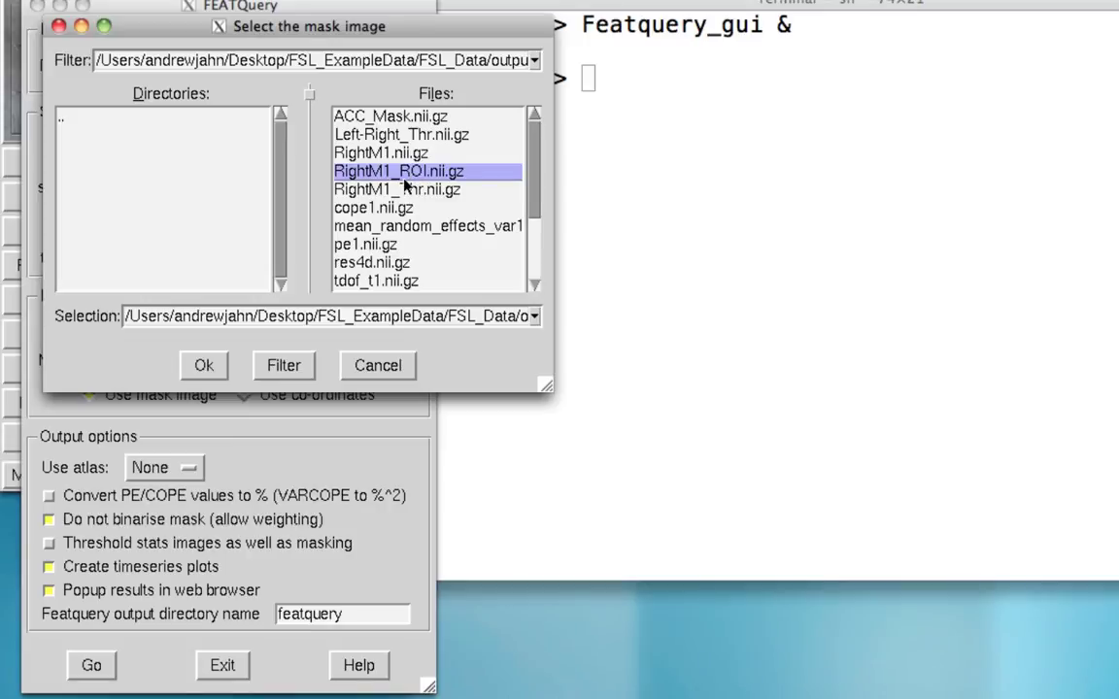
pyautogui.click(204, 365)
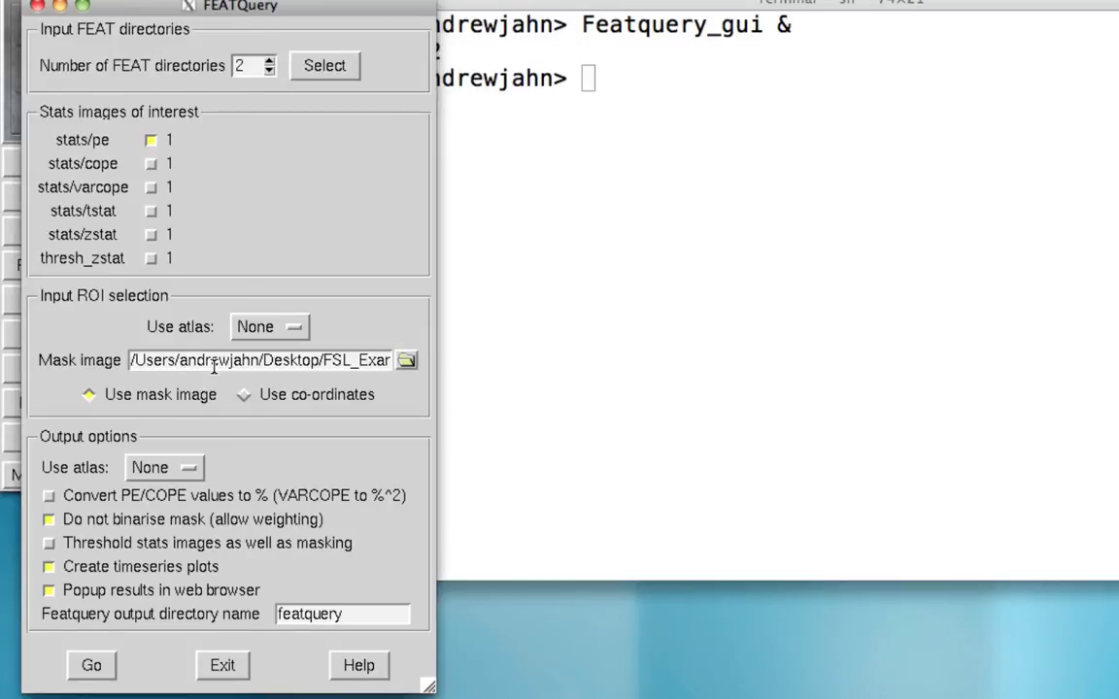
pyautogui.click(49, 496)
pyautogui.click(50, 520)
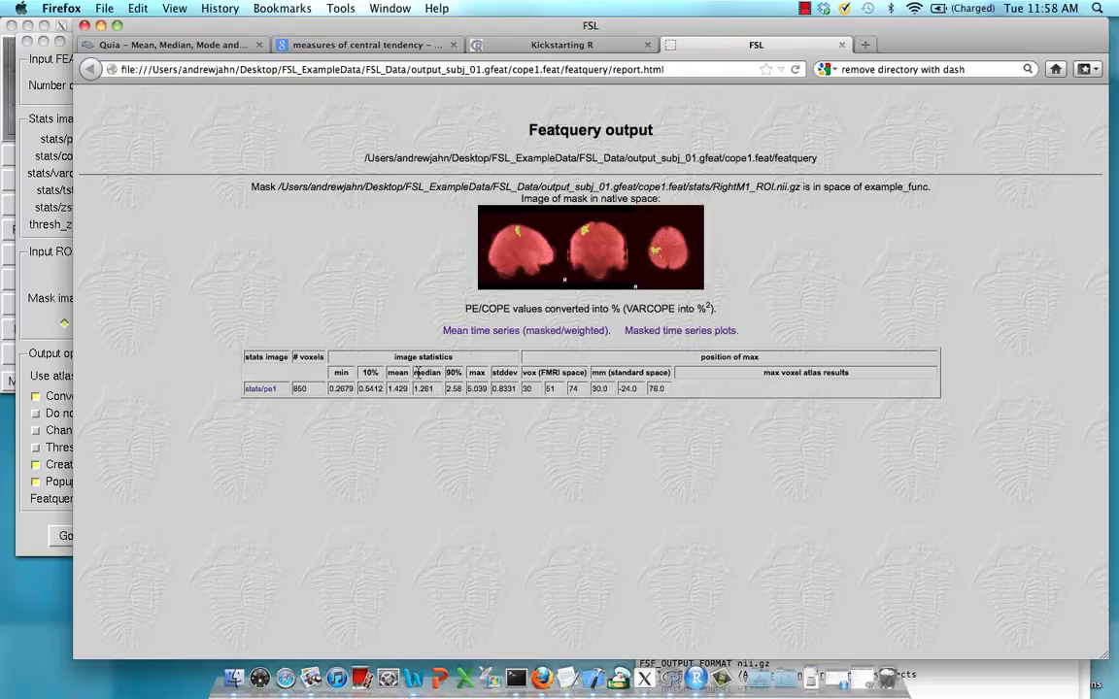
# Show the cope1 report in Firefox and reposition the browser window
pyautogui.click(719, 45)
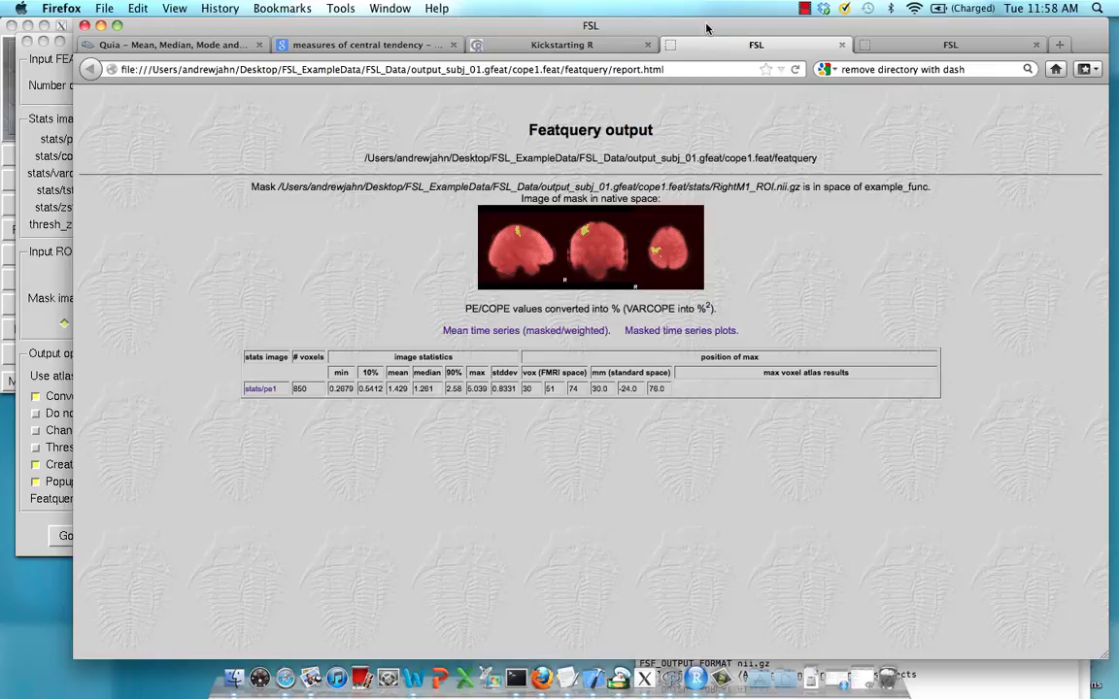
pyautogui.moveTo(707, 29); pyautogui.dragTo(666, 39)
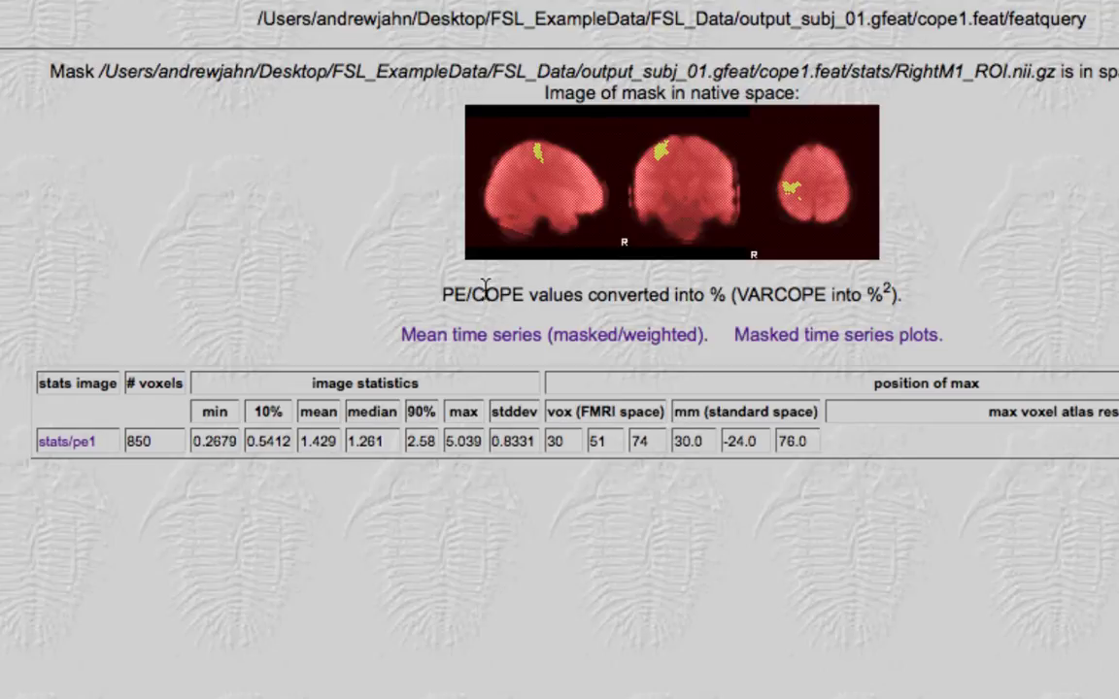
# Switch to the cope2 report for comparison, then bring the Terminal to the front
pyautogui.press('super+grave')
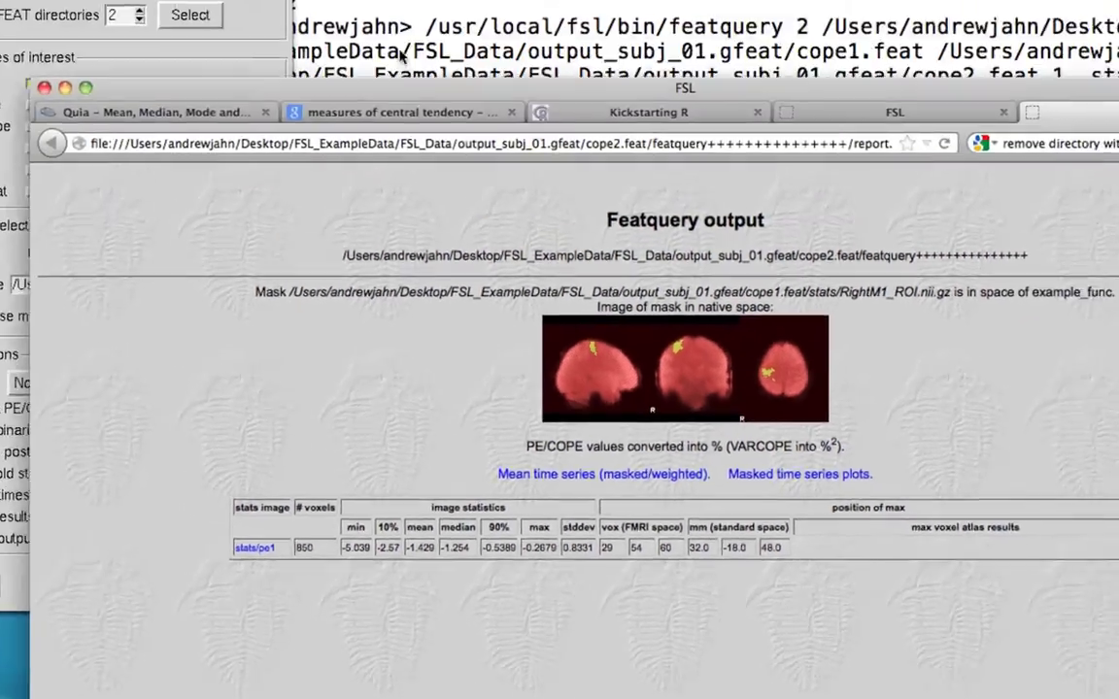
pyautogui.click(454, 205)
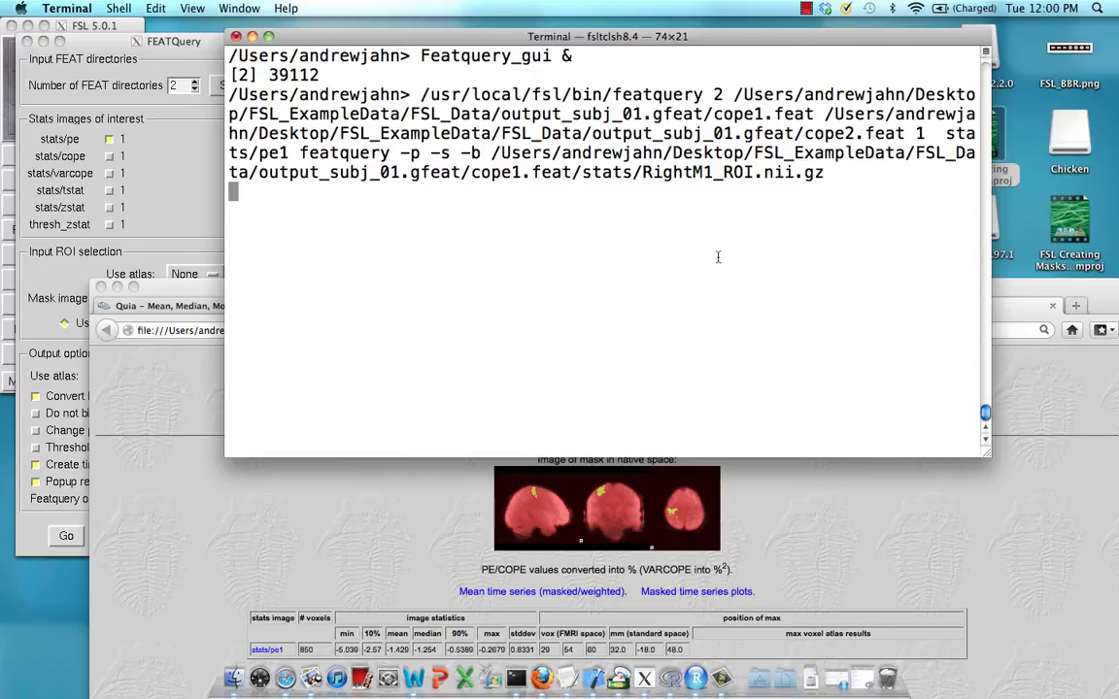
# Go up one folder with 'cd ..' and list it to locate the featquery folder
pyautogui.write('cd ..')
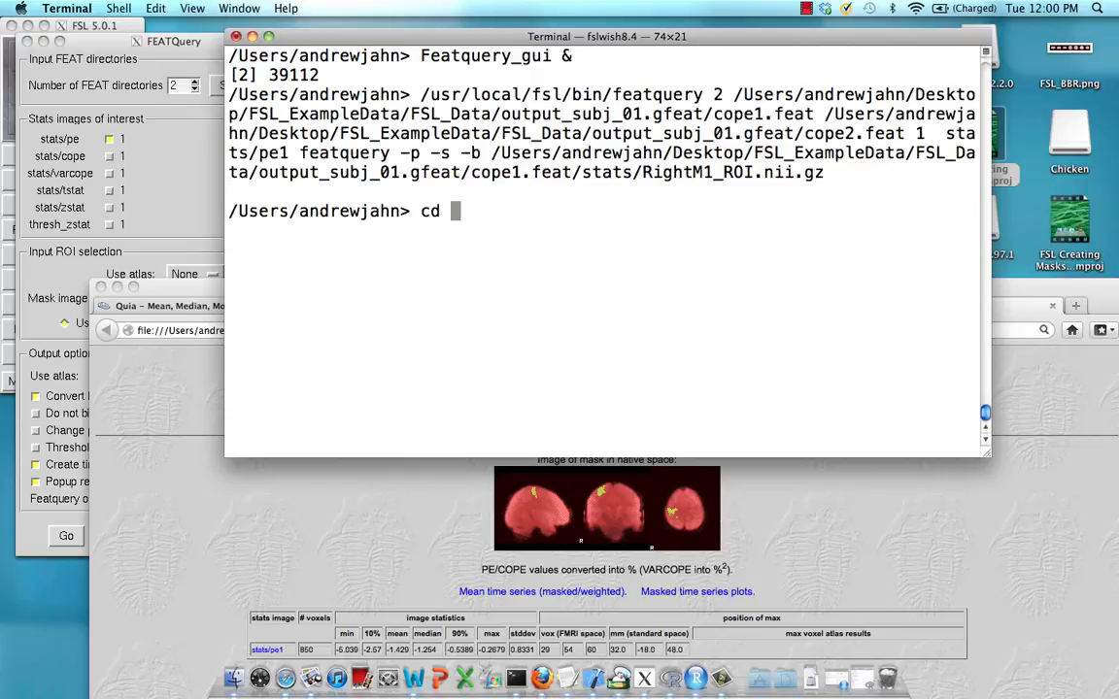
pyautogui.press('Return')
pyautogui.write('ls')
pyautogui.press('Return')
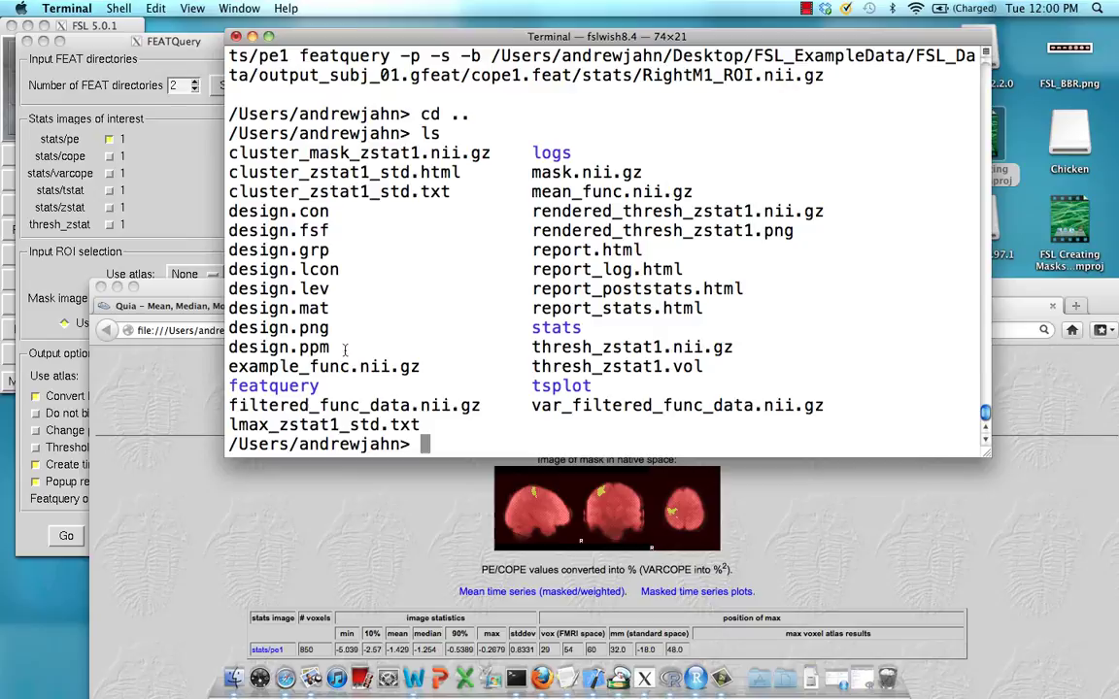
pyautogui.doubleClick(231, 386)
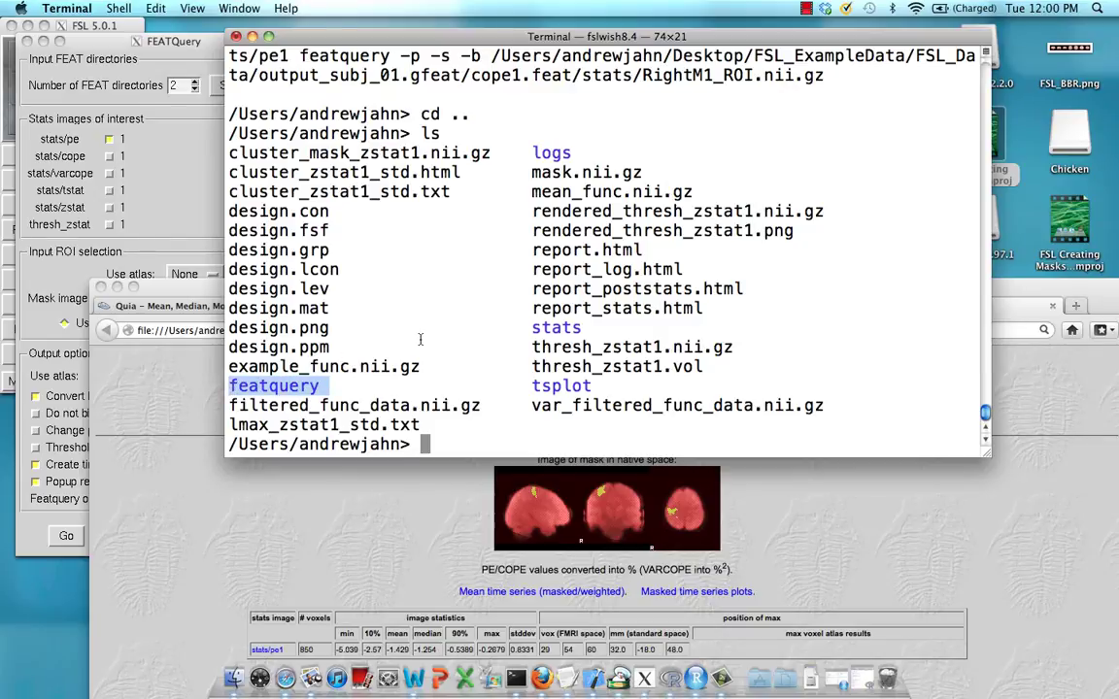
# Enter the featquery folder, list it, and open report.txt in vi
pyautogui.write('cd f')
pyautogui.press('Tab')
pyautogui.press('Return')
pyautogui.write('ls')
pyautogui.press('Return')
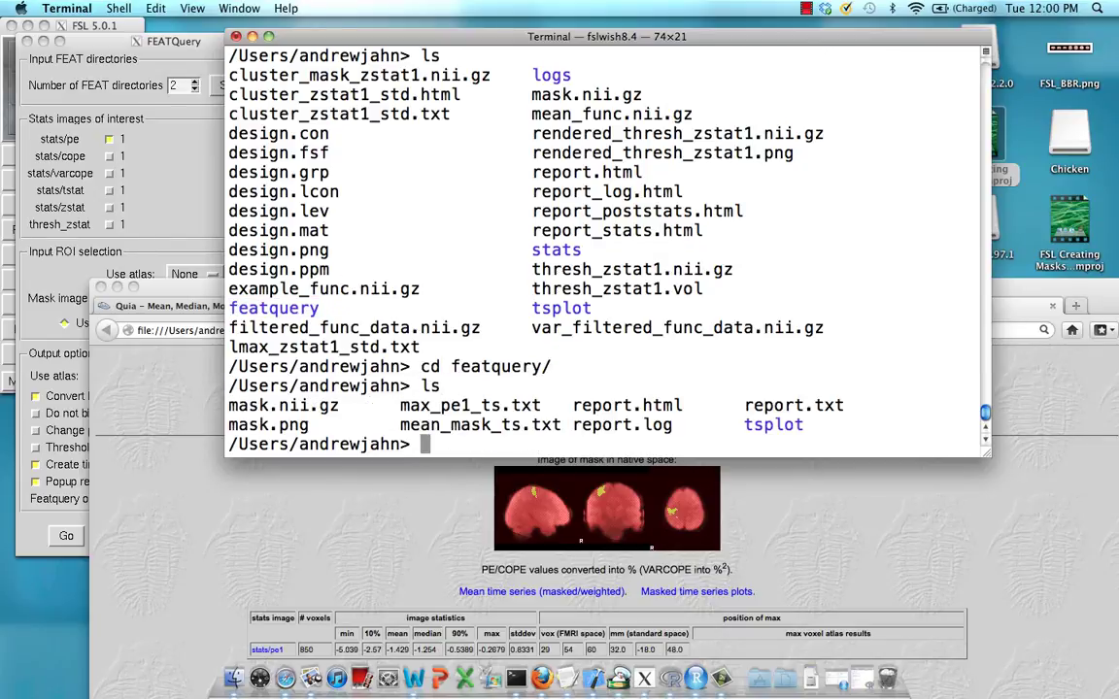
pyautogui.write('vi report.txt')
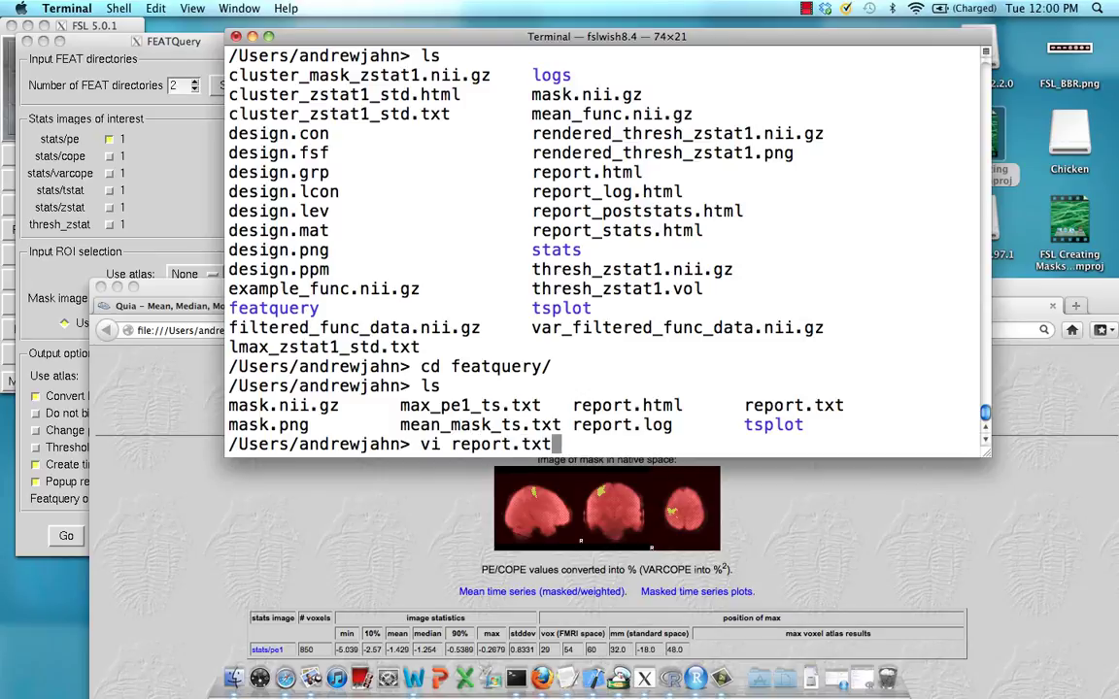
pyautogui.press('Return')
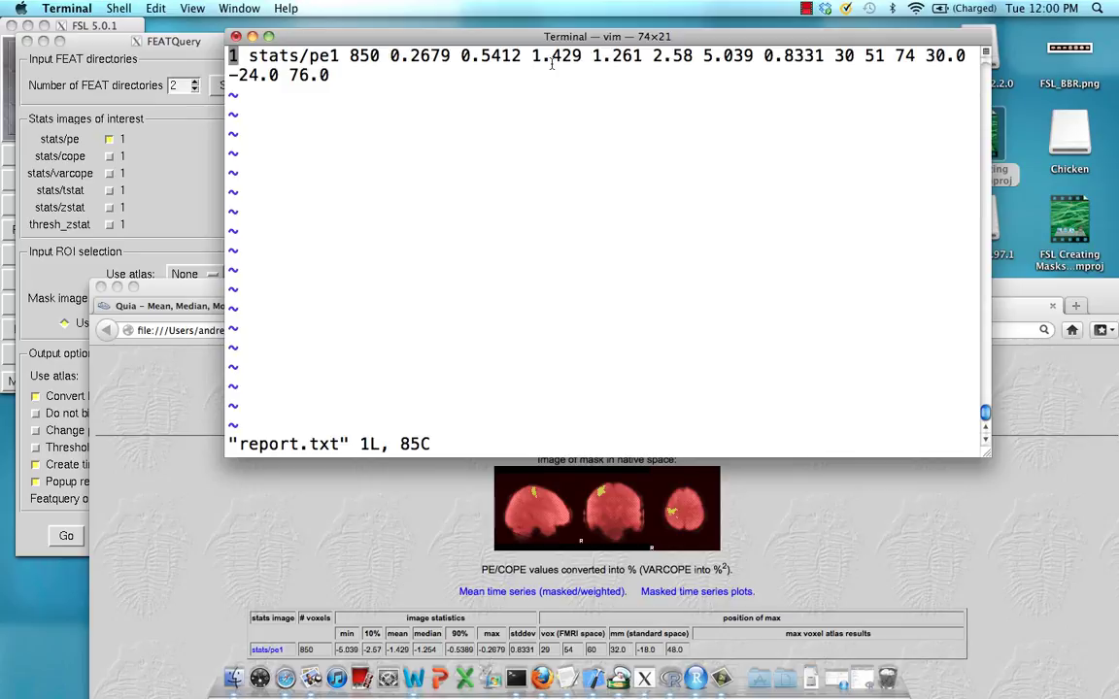
# Quit vim with ':q' to return to the shell prompt
pyautogui.write(':q')
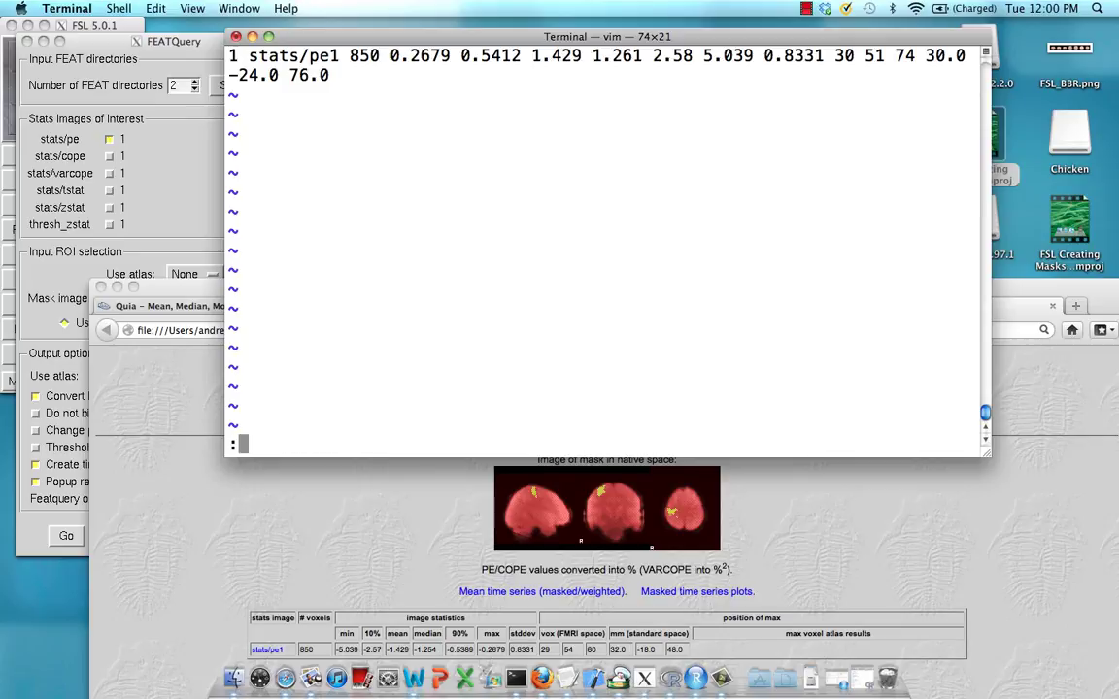
pyautogui.press('Return')
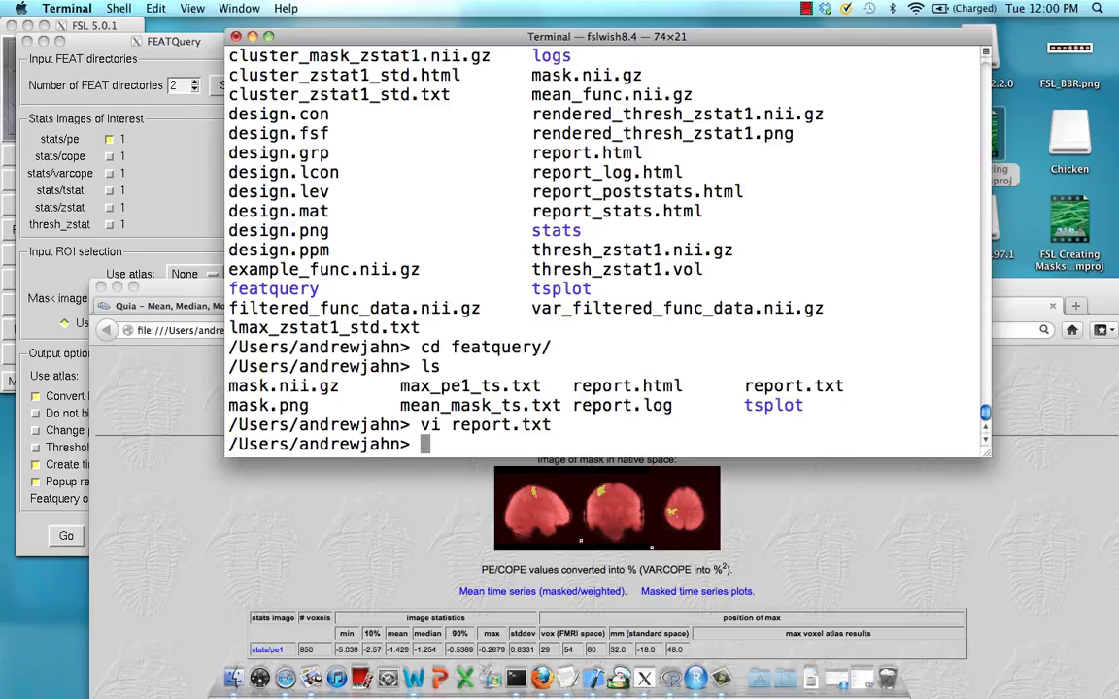